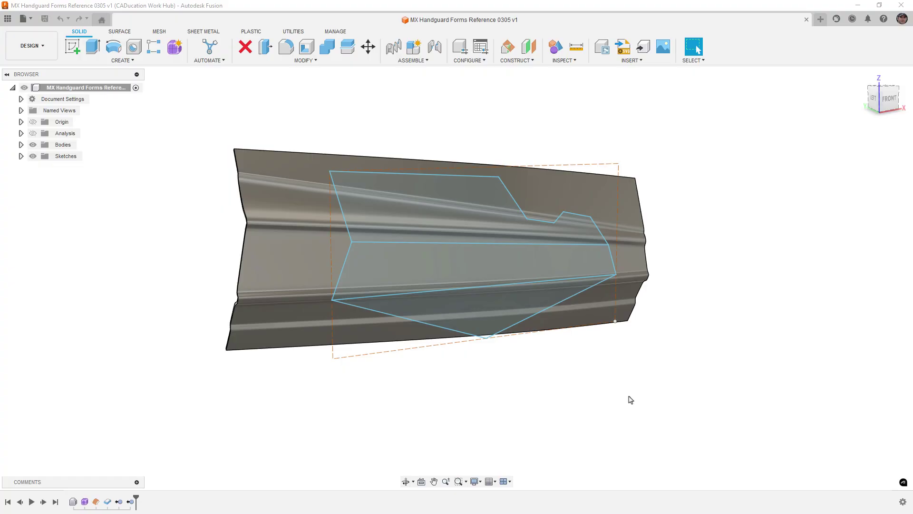
- Reopen Form1 for T-spline editing and select Body3 in the expanded Bodies list
middle_click_drag(631, 400, 631, 393, "shift")
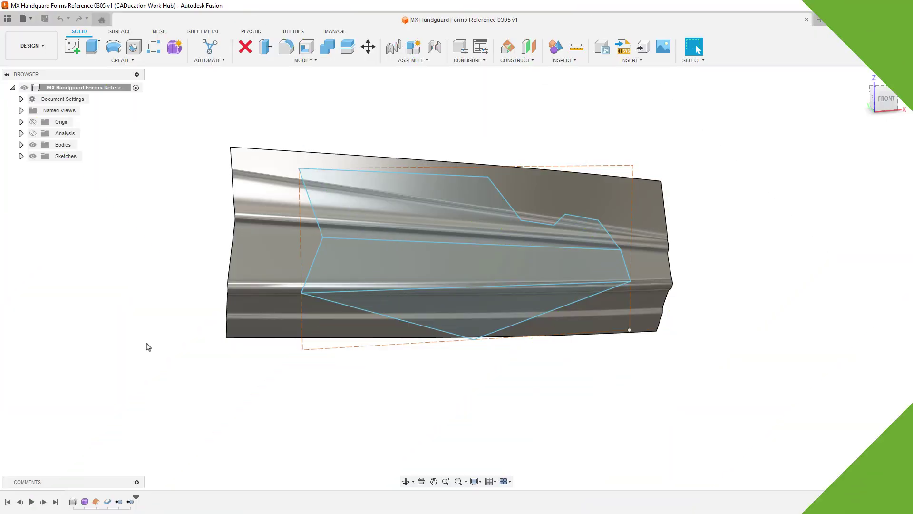
double_click(86, 502)
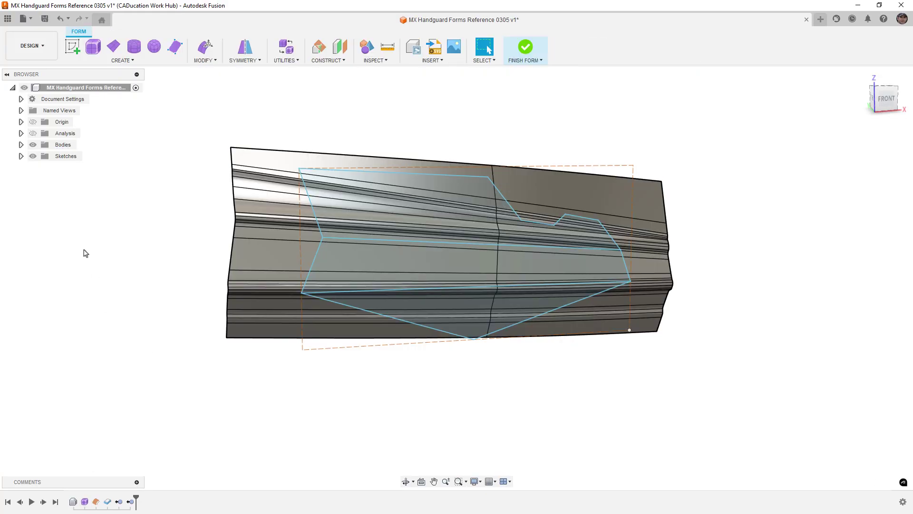
left_click(21, 145)
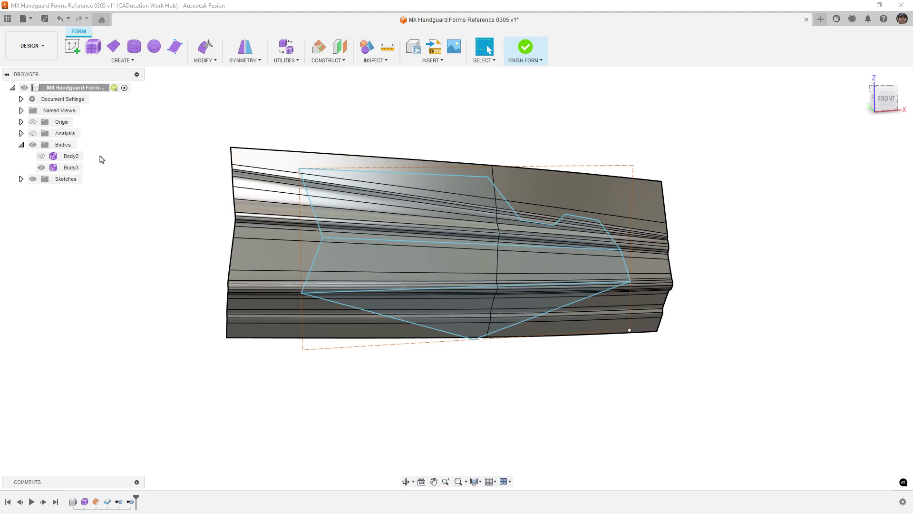
left_click(71, 168)
middle_click_drag(171, 234, 225, 234, "shift")
key("Escape")
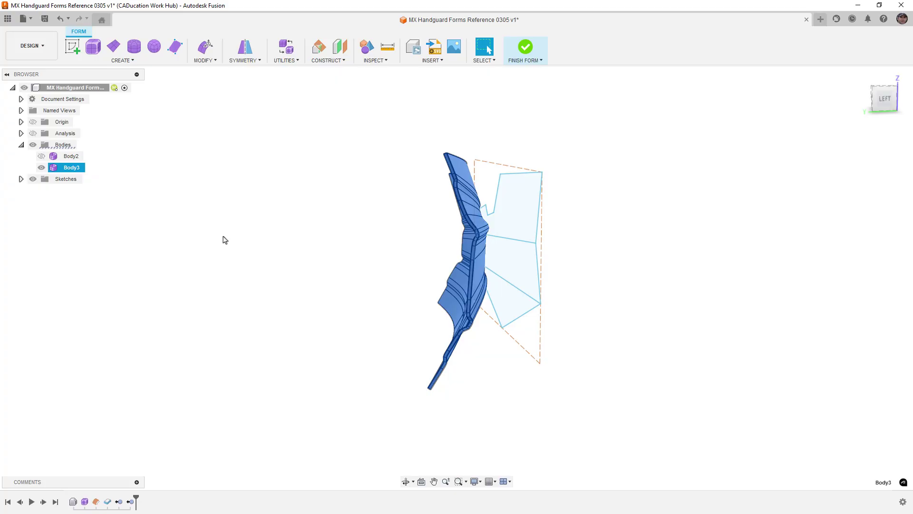
- Toggle body visibility so Body2 ends hidden and Body3 shown, then select a left-edge vertex
left_click(42, 168)
left_click(41, 156)
left_click(201, 231)
middle_click_drag(349, 249, 314, 251, "shift")
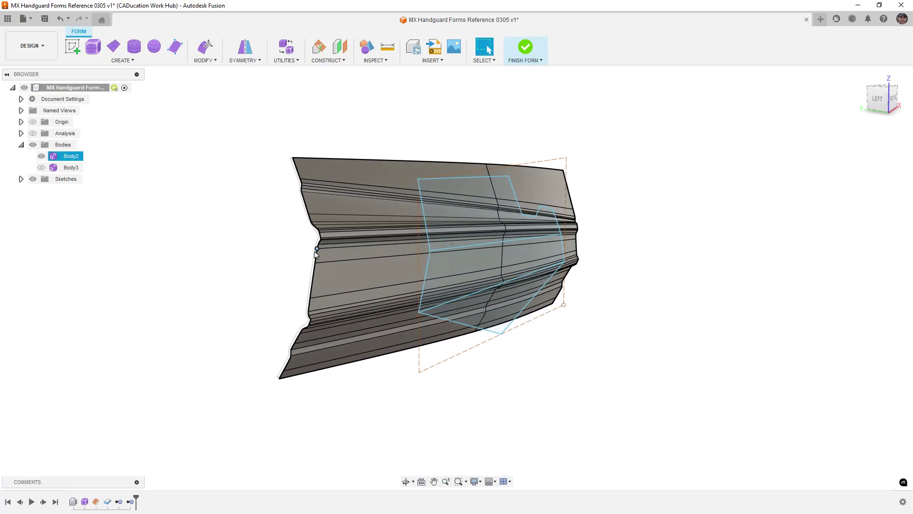
left_click(41, 156)
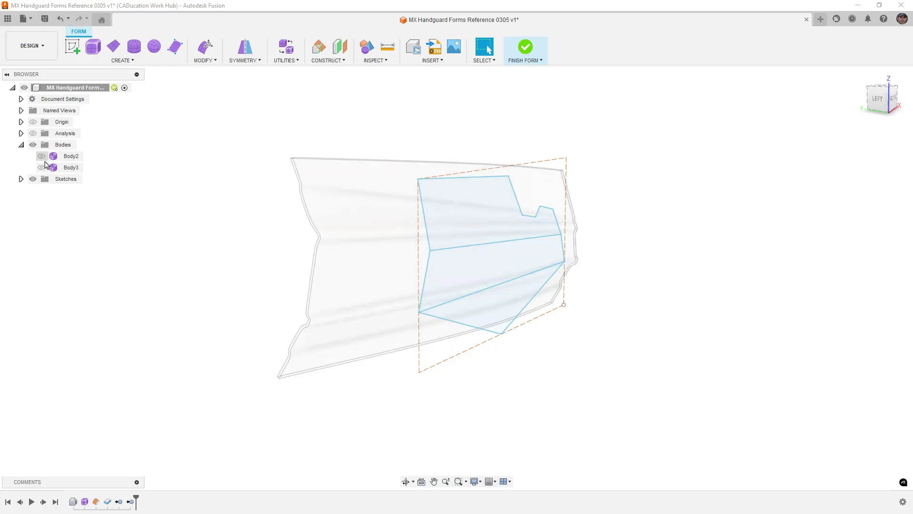
left_click(42, 167)
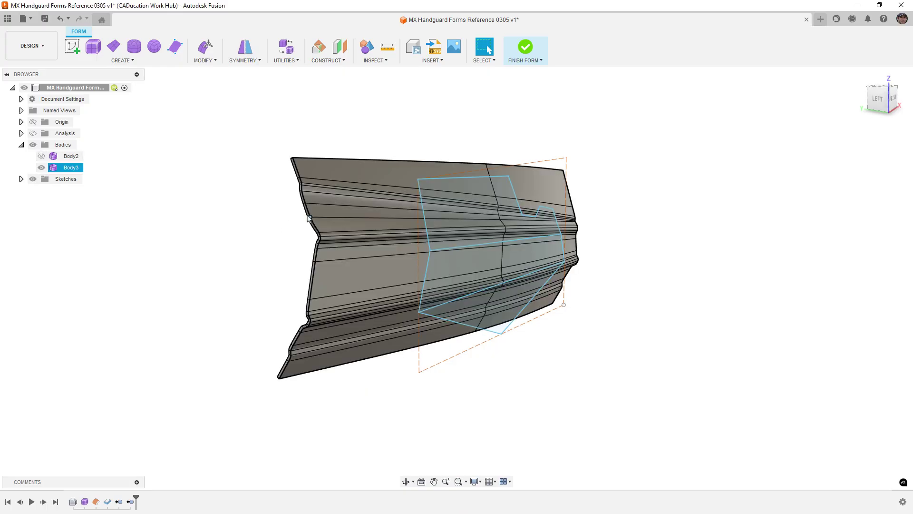
scroll(321, 241, "up", 10)
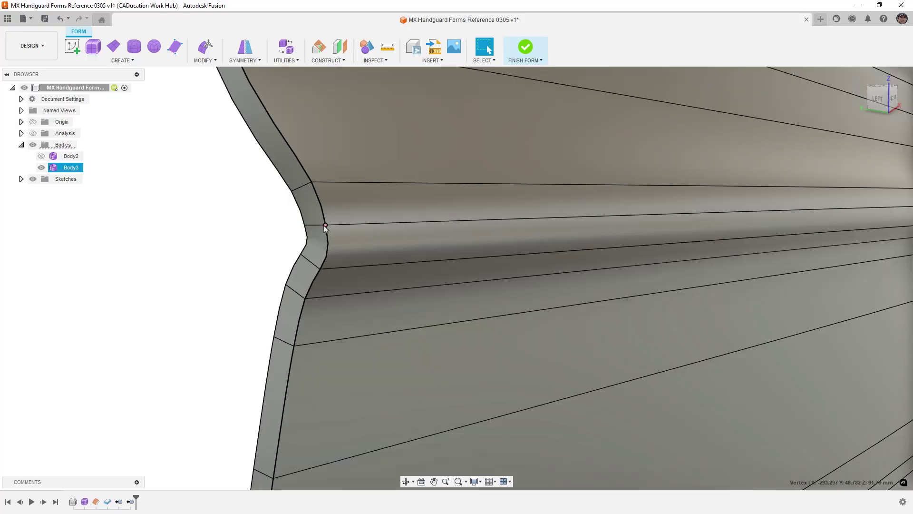
left_click(325, 226)
scroll(241, 223, "down", 10)
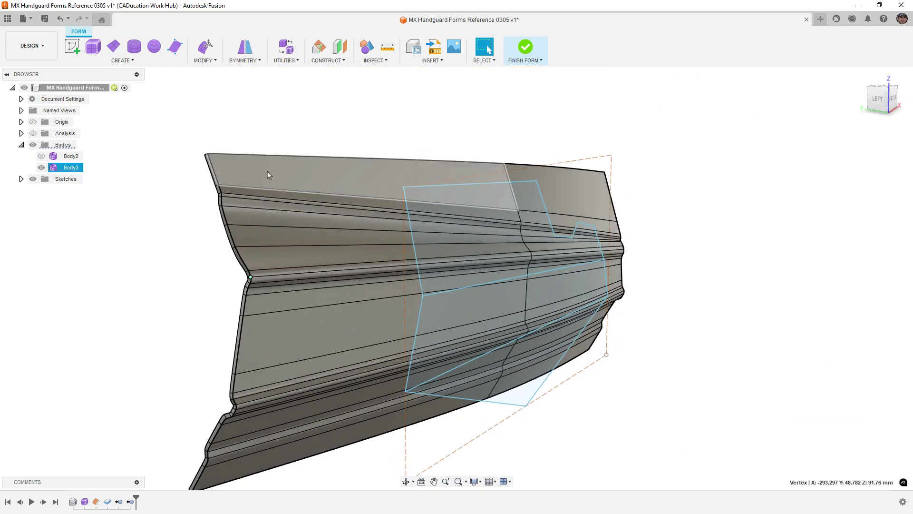
- Run a 2.0 deg Draft Analysis on Body3 with a face as pull direction, Tolerance Zone off
left_click(389, 62)
left_click(383, 99)
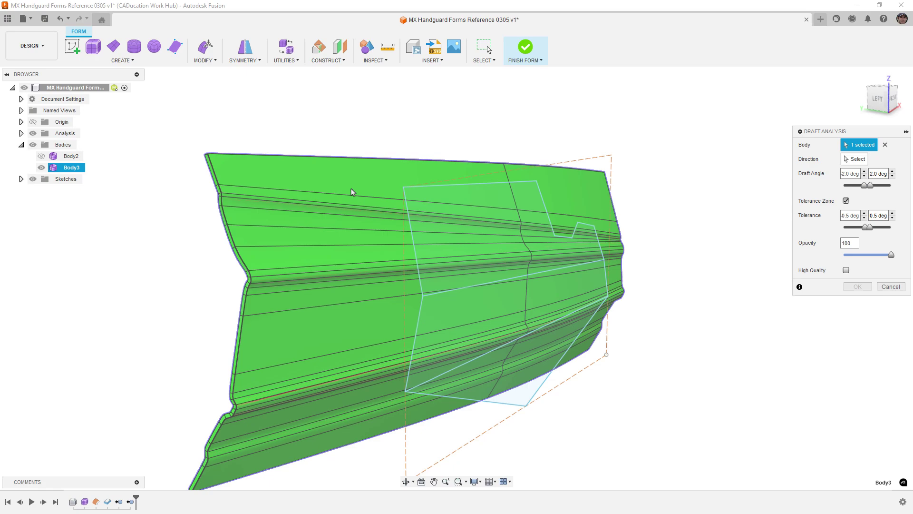
middle_click_drag(271, 275, 341, 277, "shift")
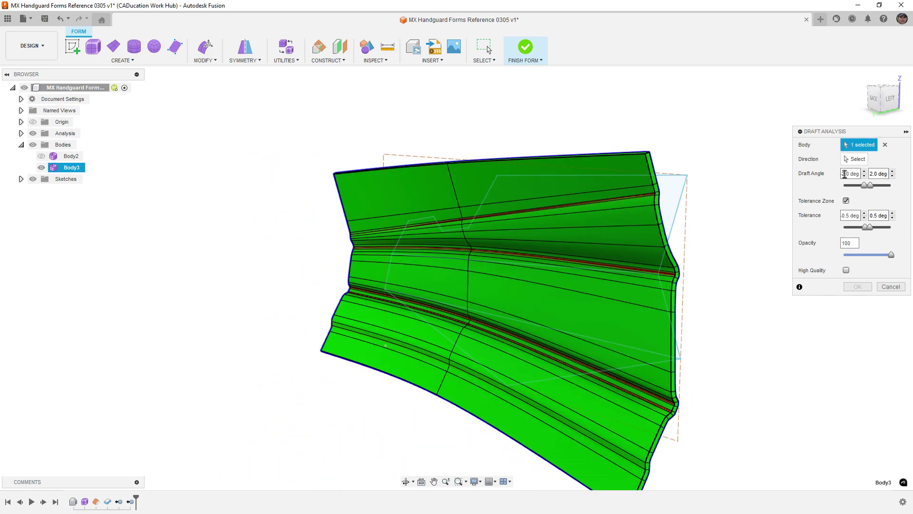
left_click(856, 161)
middle_click_drag(571, 245, 444, 423, "shift")
left_click(549, 382)
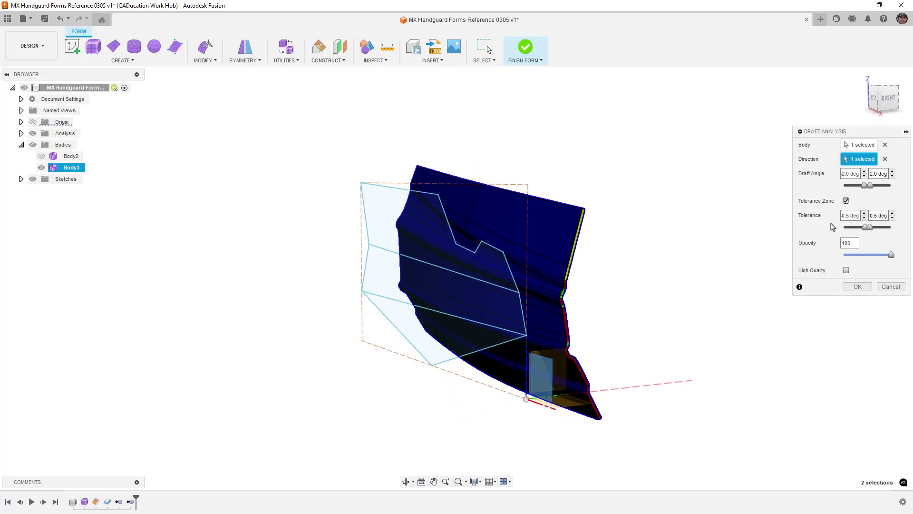
left_click(847, 200)
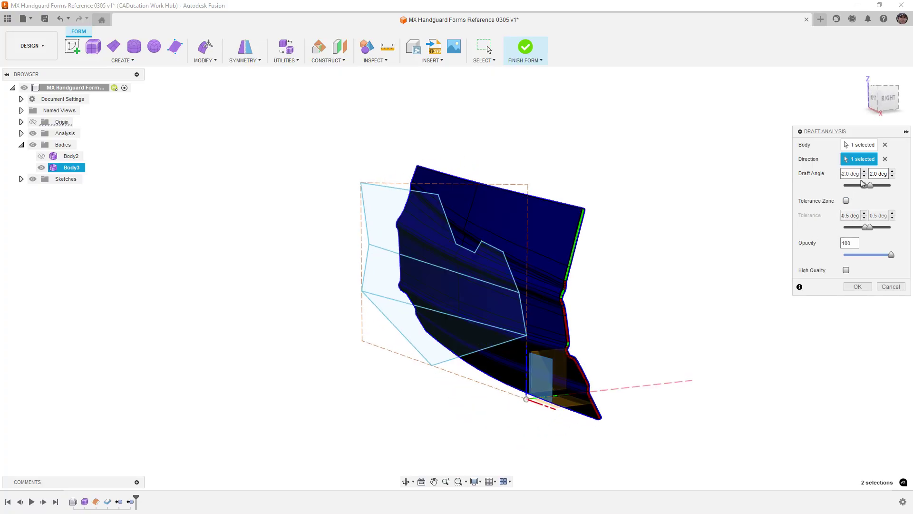
left_click(858, 286)
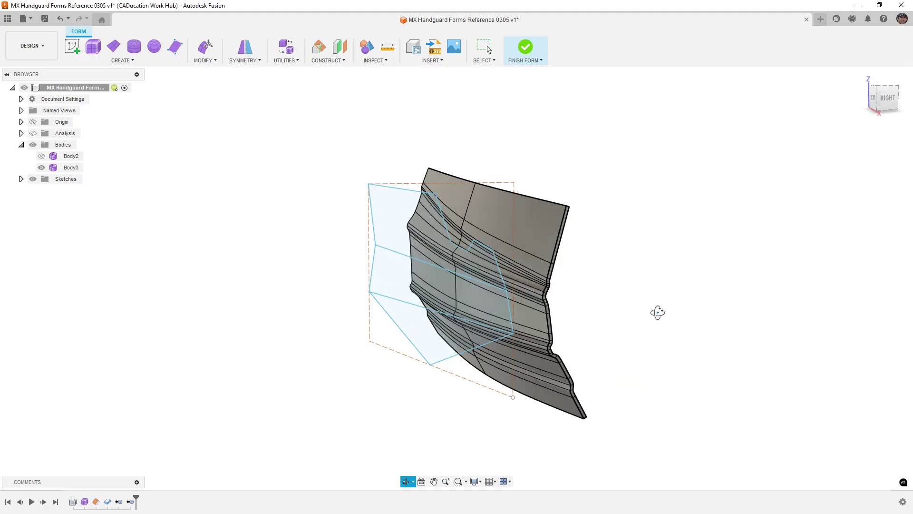
- Turn the Analysis folder back on and zoom into Body3's right edge to see green and red bands
middle_click_drag(657, 311, 494, 305, "shift")
left_click(33, 133)
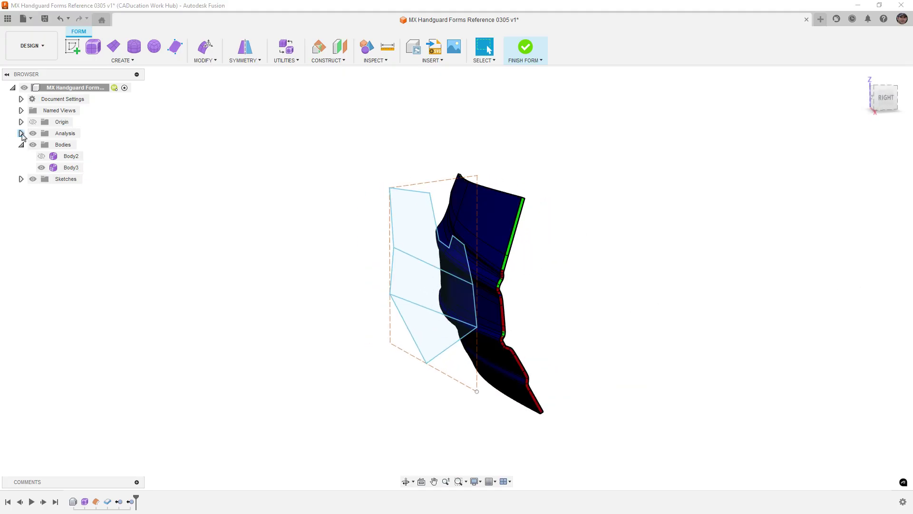
left_click(486, 264)
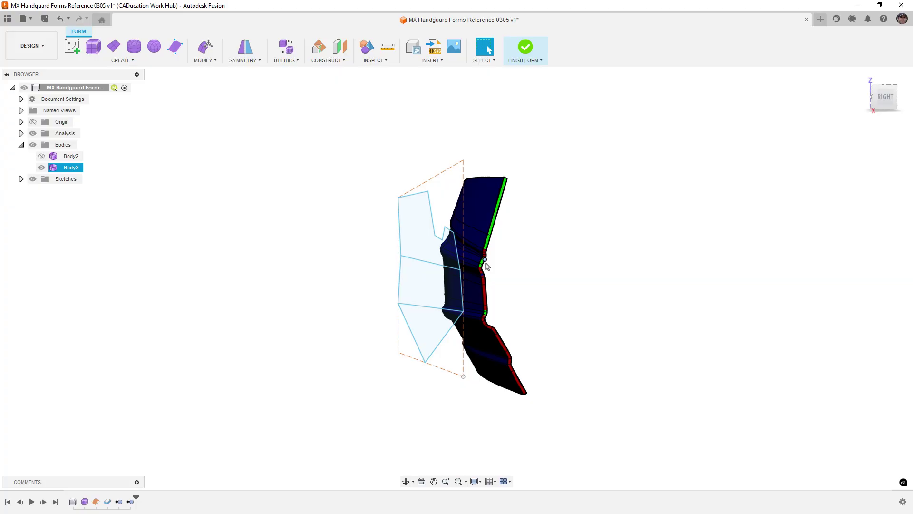
scroll(486, 263, "up", 5)
scroll(486, 263, "up", 1)
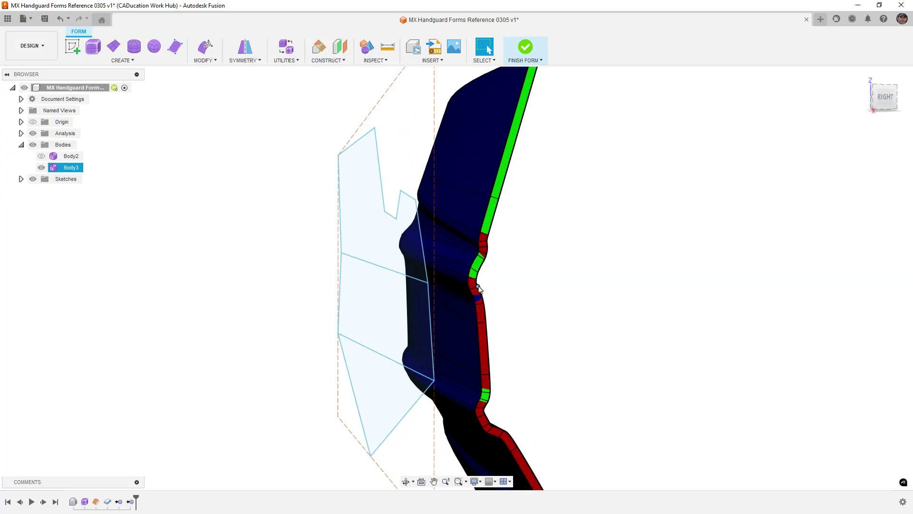
- Select the right-side edge loop, nudge it about -0.343 mm, and commit the edit
double_click(514, 156)
left_click(206, 47)
middle_click_drag(333, 286, 479, 296, "shift")
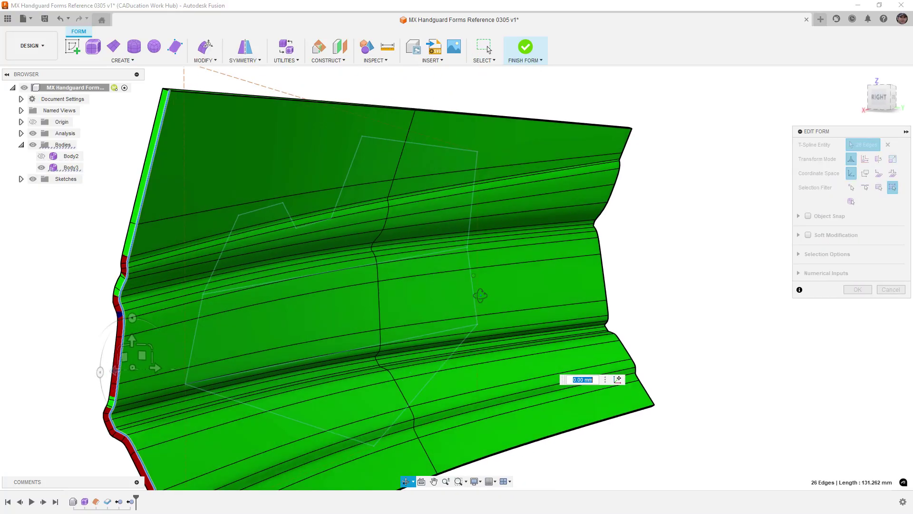
middle_click_drag(295, 316, 396, 275)
scroll(225, 310, "up", 2)
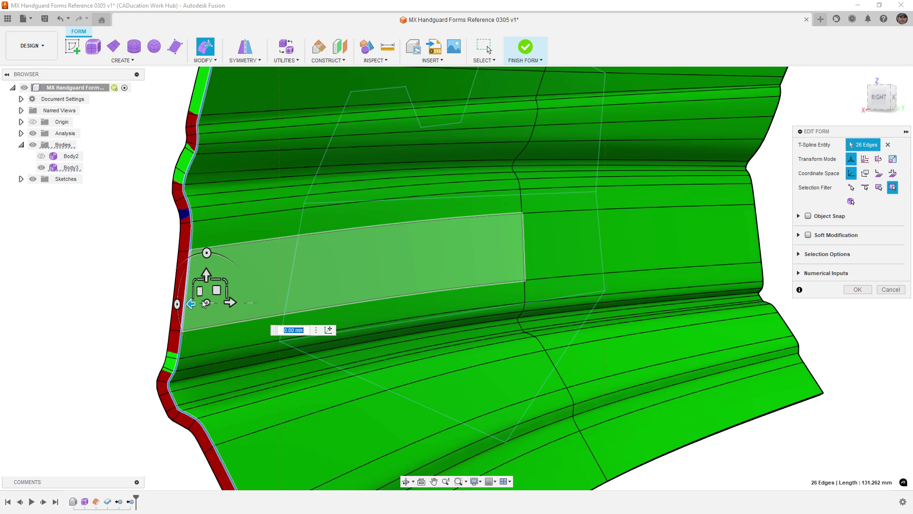
left_click_drag(200, 290, 201, 293)
key("Tab")
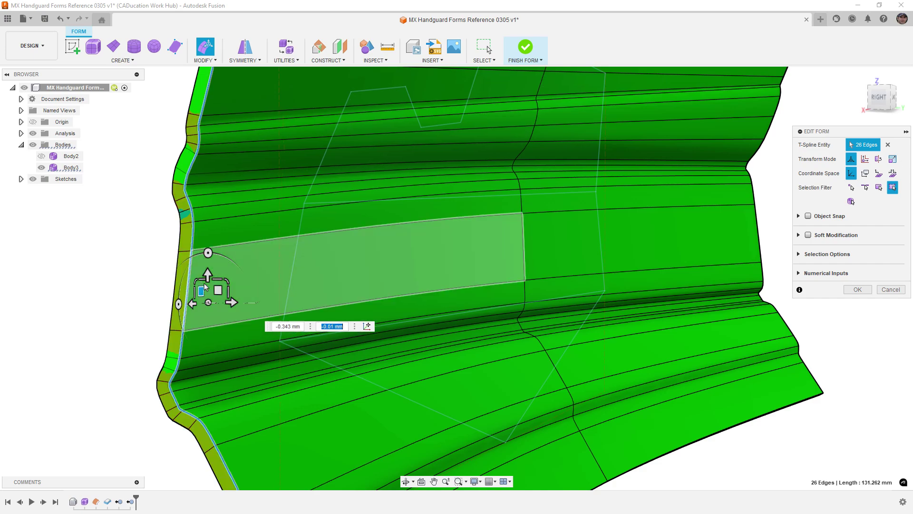
scroll(208, 236, "down", 1)
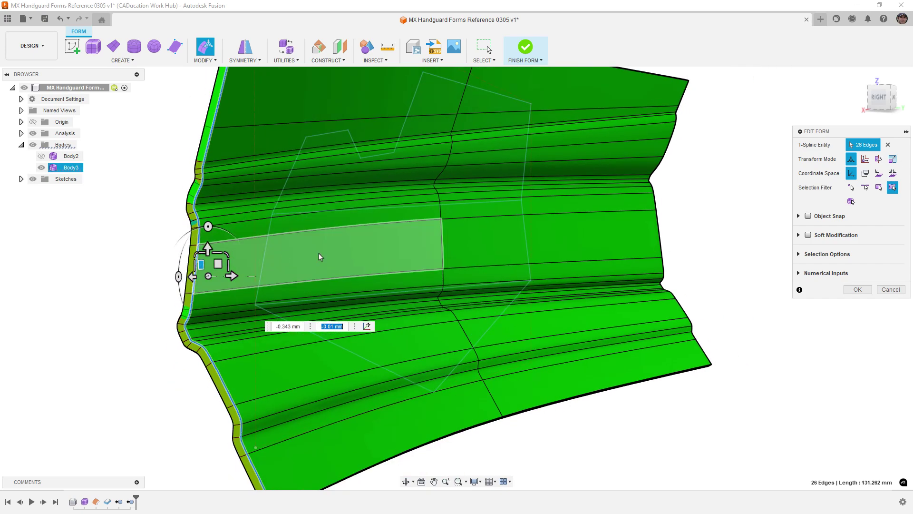
left_click(858, 290)
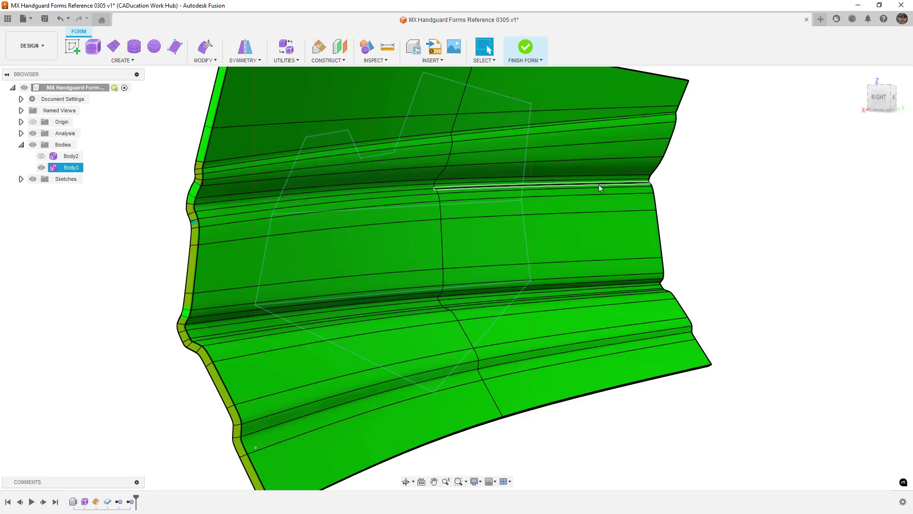
- Orbit and zoom out to inspect the finished smooth green handguard
left_click(381, 202)
middle_click_drag(380, 203, 401, 199, "shift")
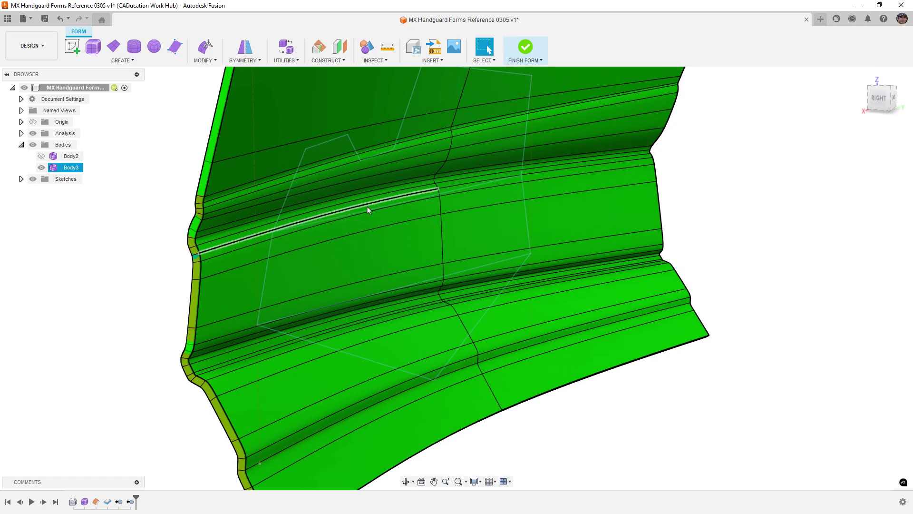
scroll(367, 206, "down", 4)
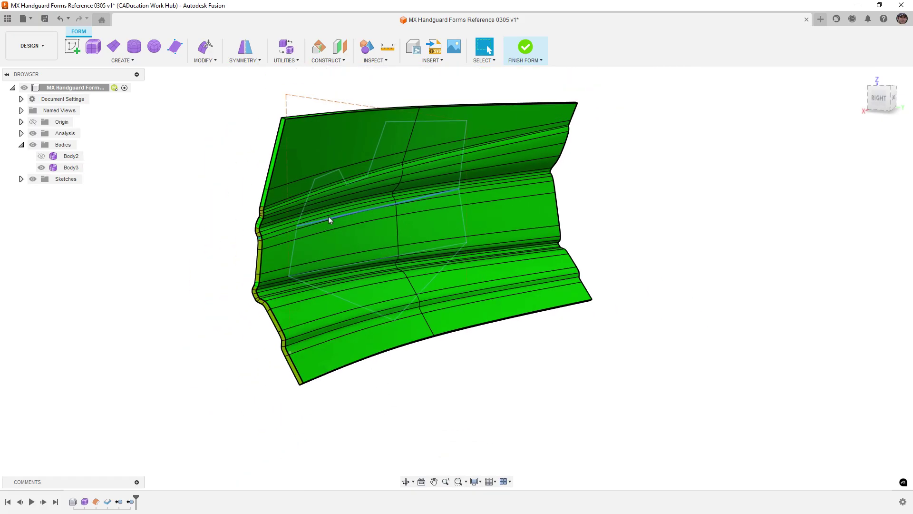
- Hide the analysis shading and extrude the three sketch profiles through the handguard
left_click(33, 134)
mouse_move(207, 214)
middle_mouse_down("shift")
mouse_move(198, 214)
mouse_move(221, 214)
middle_mouse_up("shift")
key("e")
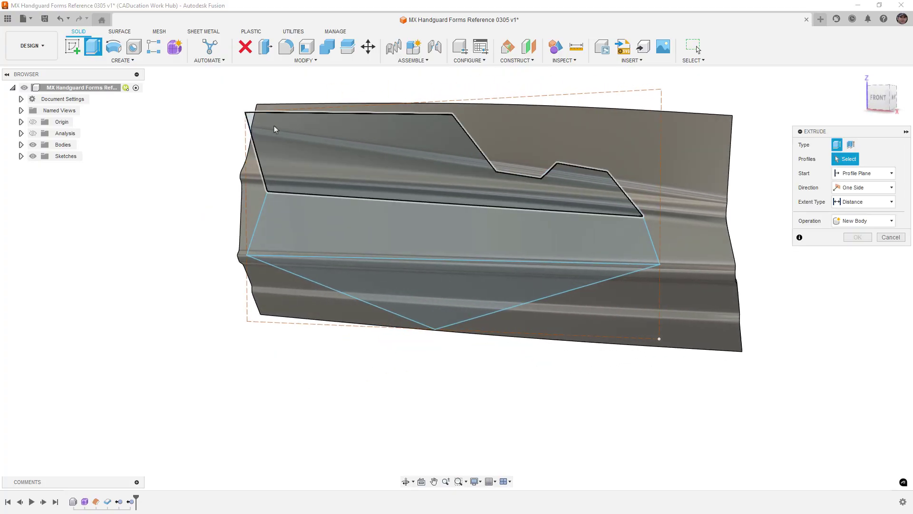
left_click(274, 129)
left_click(323, 238)
left_click(350, 278)
mouse_move(350, 278)
middle_mouse_down("shift")
mouse_move(400, 314)
mouse_move(403, 297)
middle_mouse_up("shift")
left_click_drag(404, 292, 484, 287)
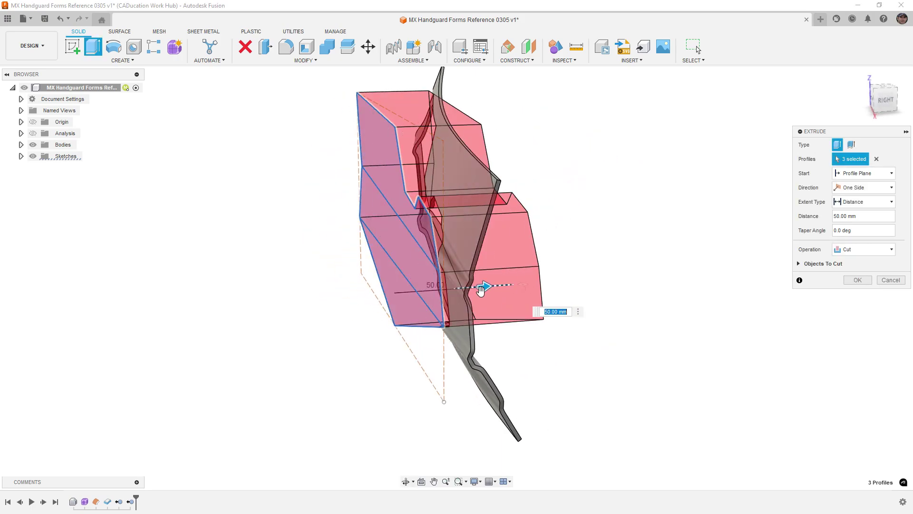
- Set the extrude's taper angle to -3 and its operation to Intersect
left_click(866, 233)
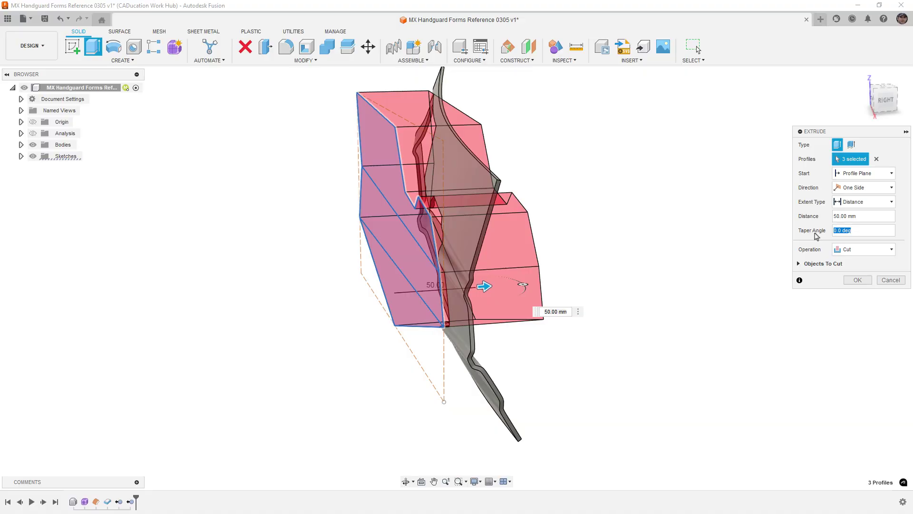
type("3")
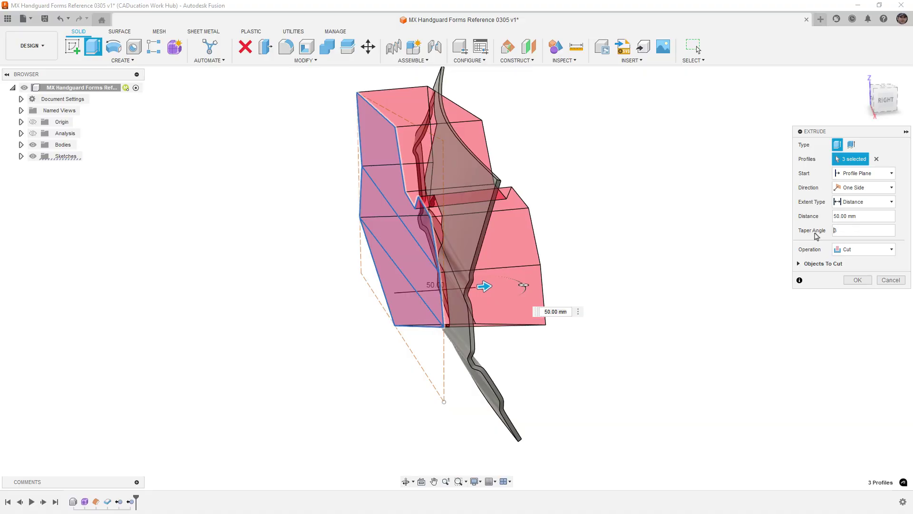
type("-")
left_click(882, 249)
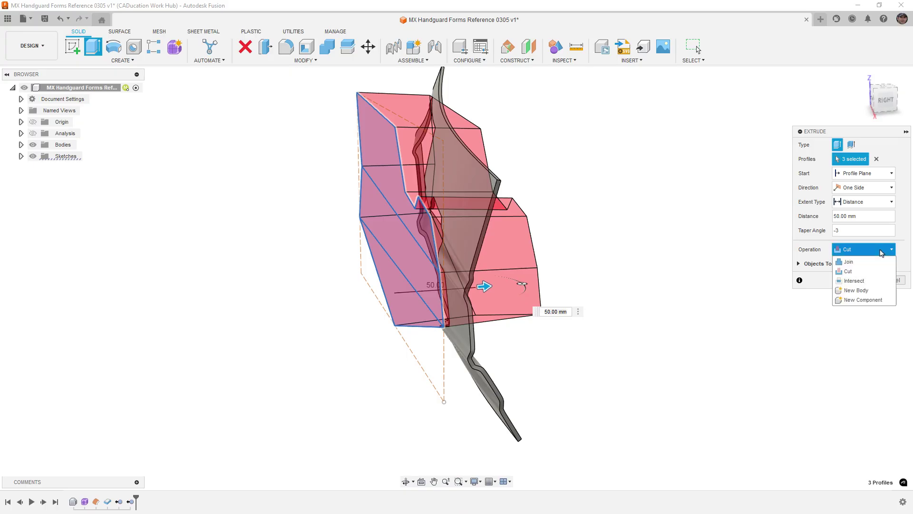
left_click(872, 284)
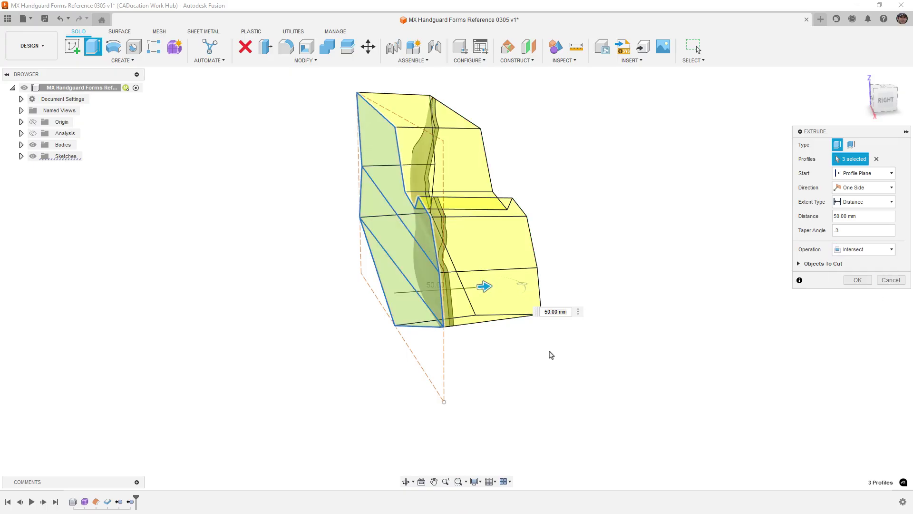
middle_click_drag(550, 355, 663, 345, "shift")
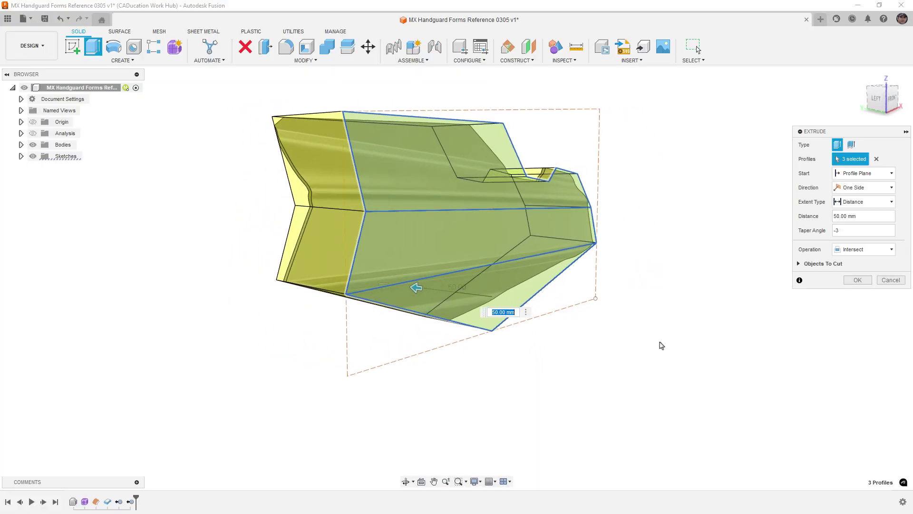
- Start the extrude from an offset of -5, set the distance to 70 mm, and confirm
left_click(881, 177)
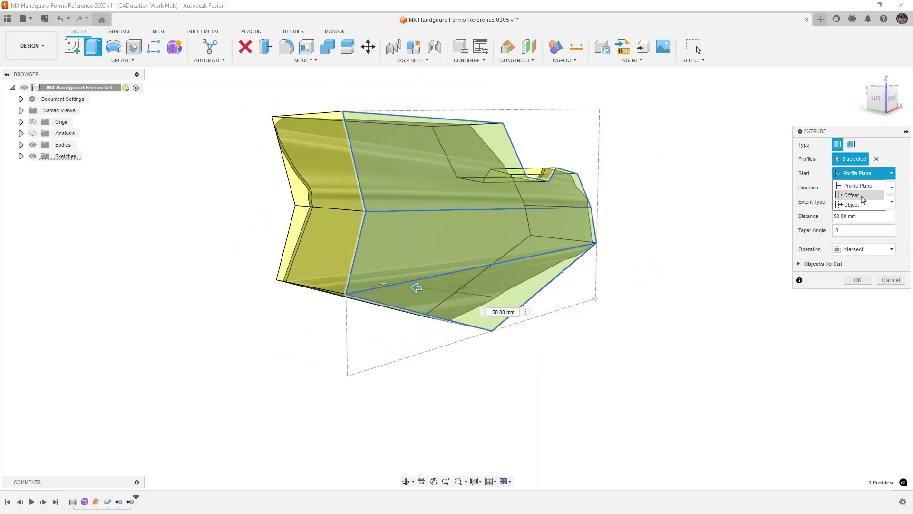
left_click(852, 195)
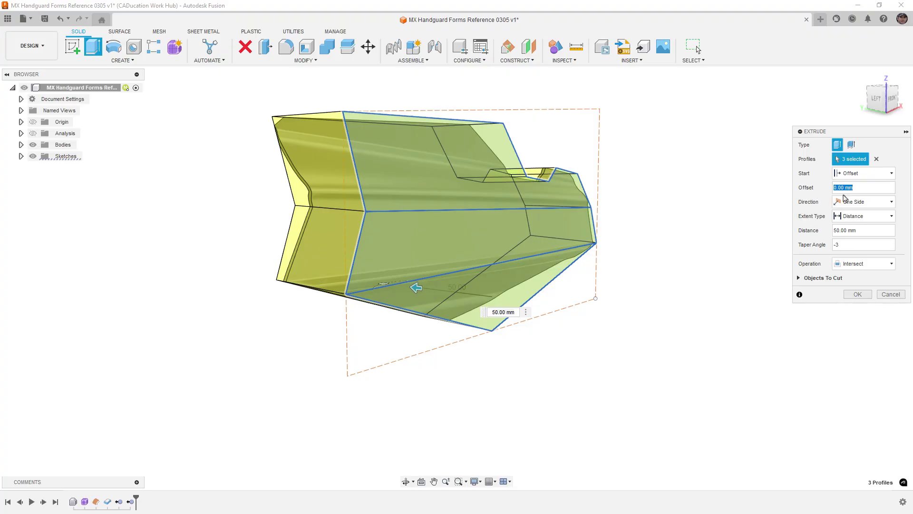
type("-5")
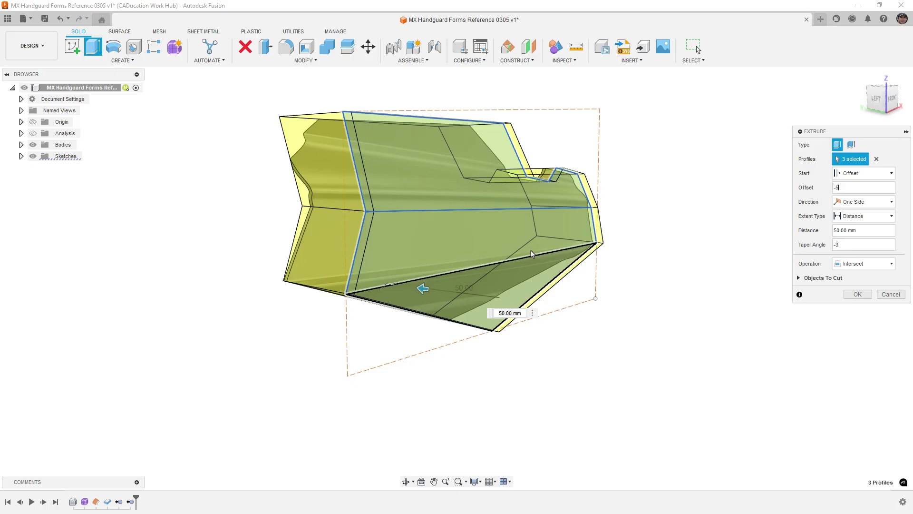
left_click_drag(423, 288, 399, 289)
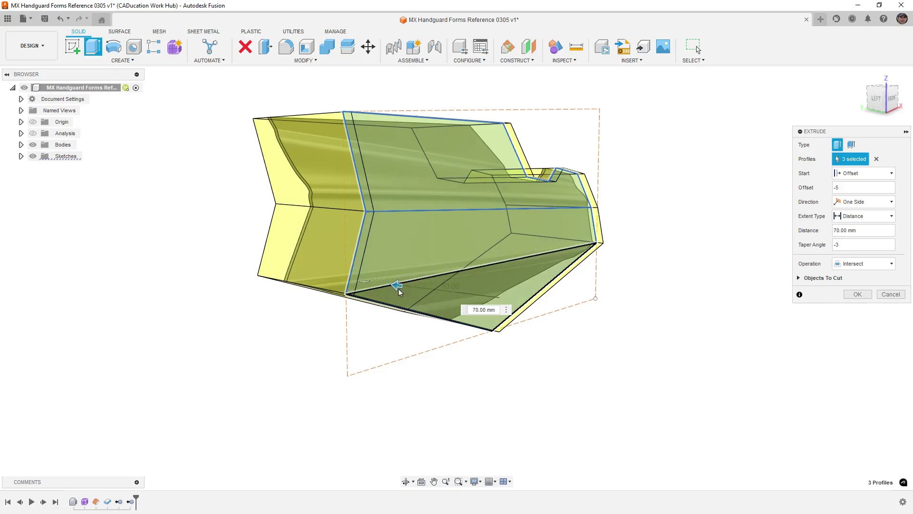
middle_click_drag(399, 287, 340, 212, "shift")
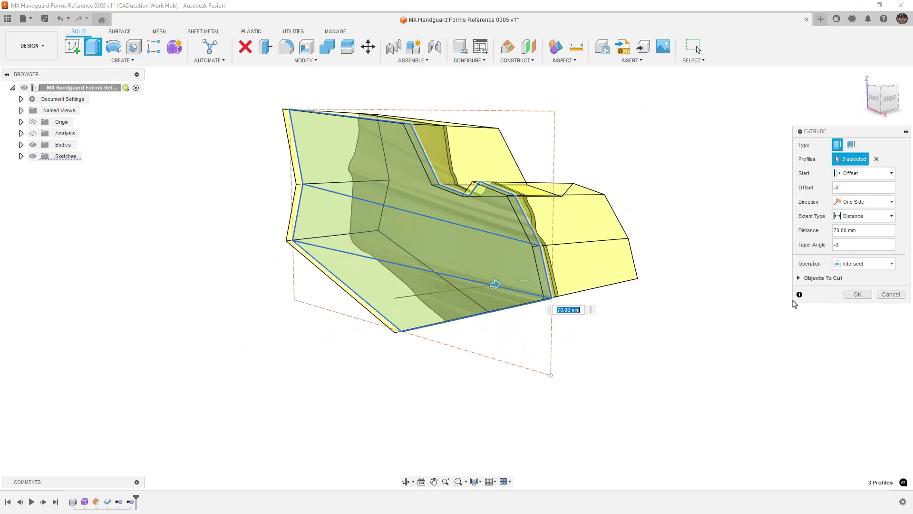
left_click(858, 294)
key("Escape")
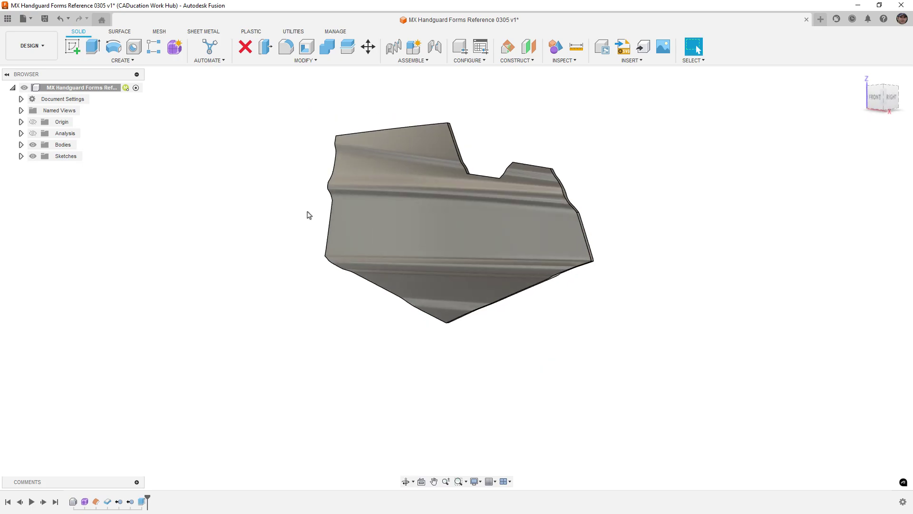
left_click(33, 133)
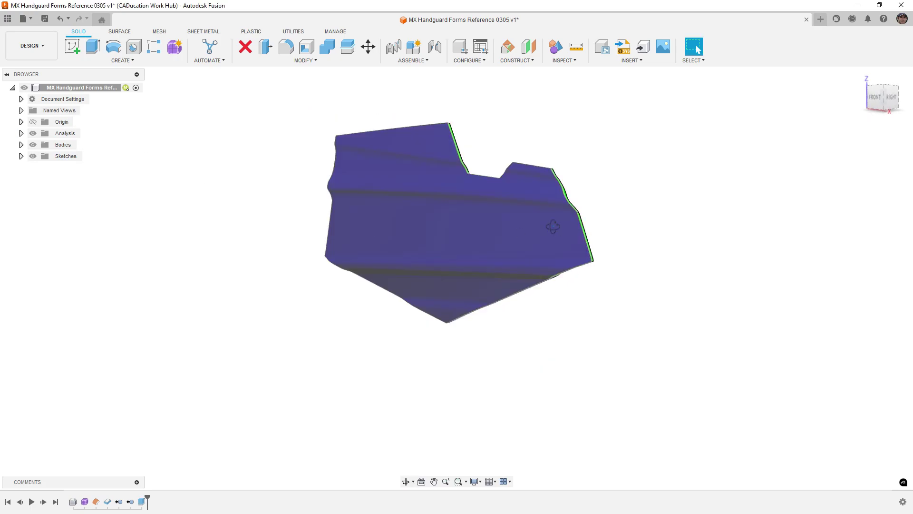
middle_click_drag(550, 224, 457, 222, "shift")
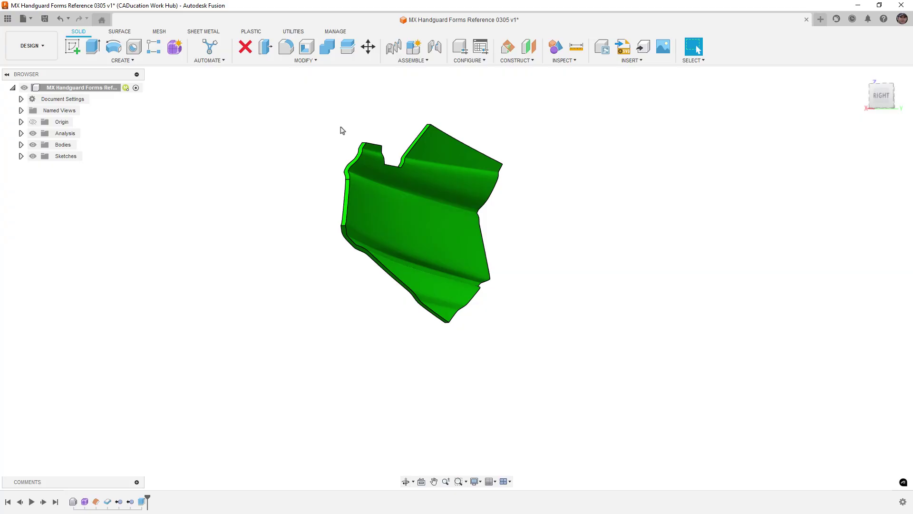
middle_click_drag(430, 375, 529, 386, "shift")
left_click(34, 134)
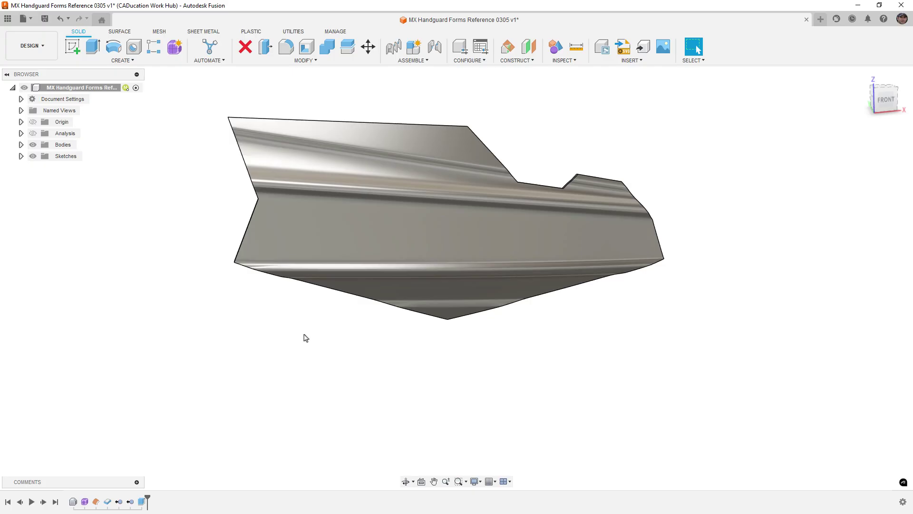
middle_click_drag(305, 337, 321, 352, "shift")
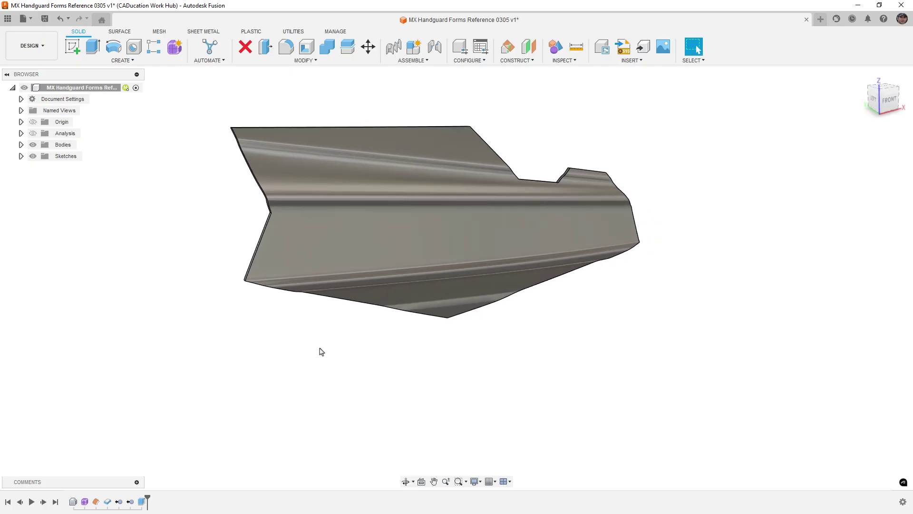